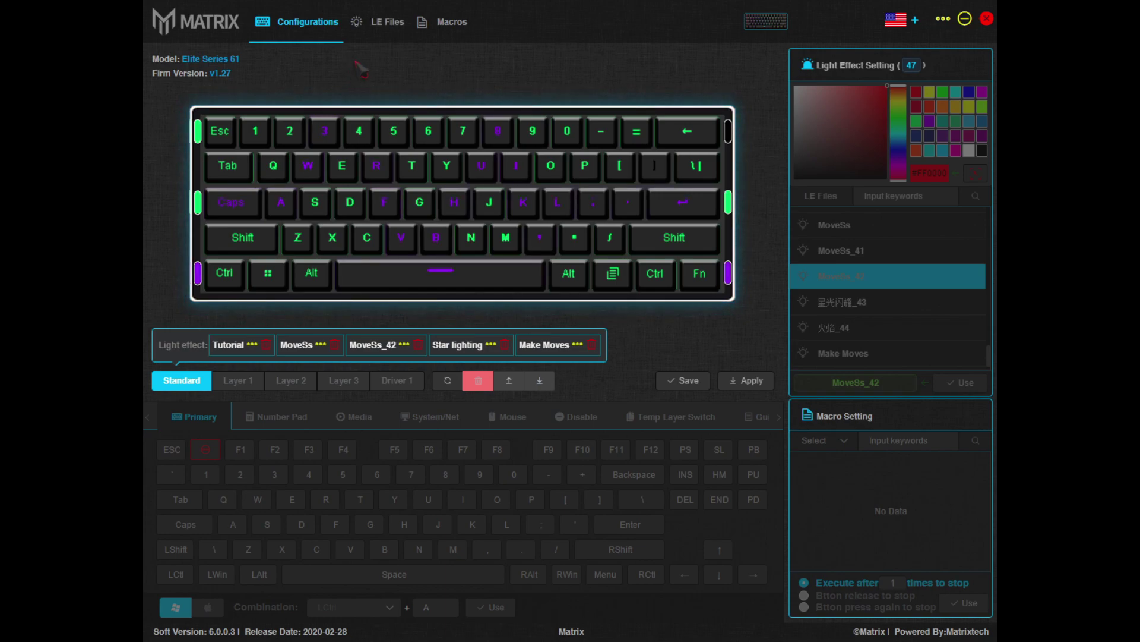
Delete the existing Tutorial light file from LE Files.
left_click(385, 30)
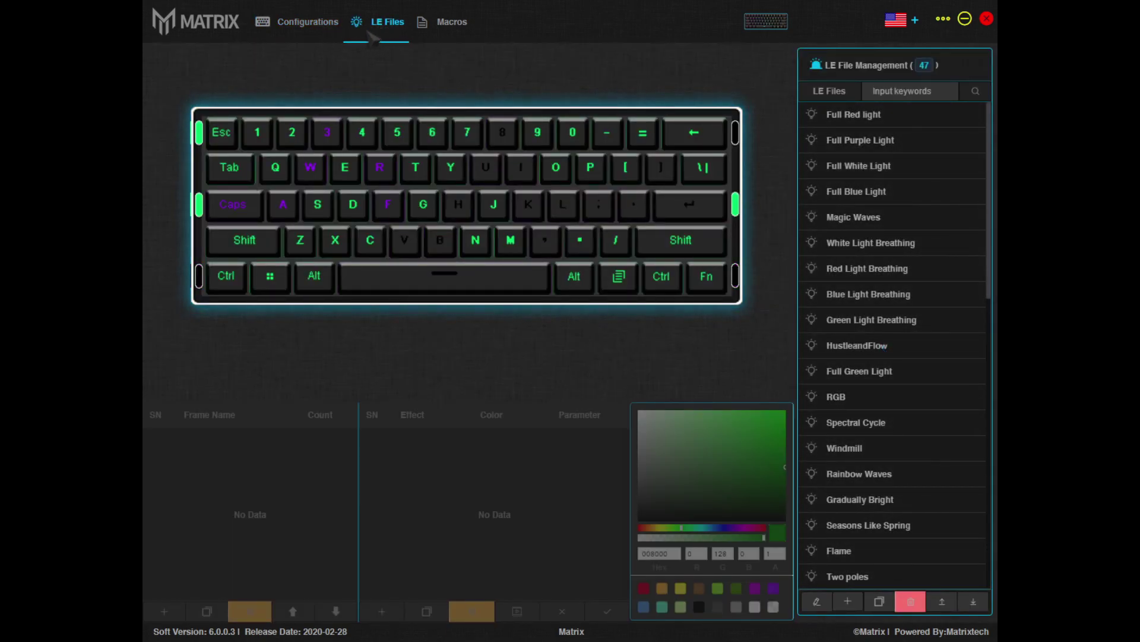
scroll(933, 433, "up", 1)
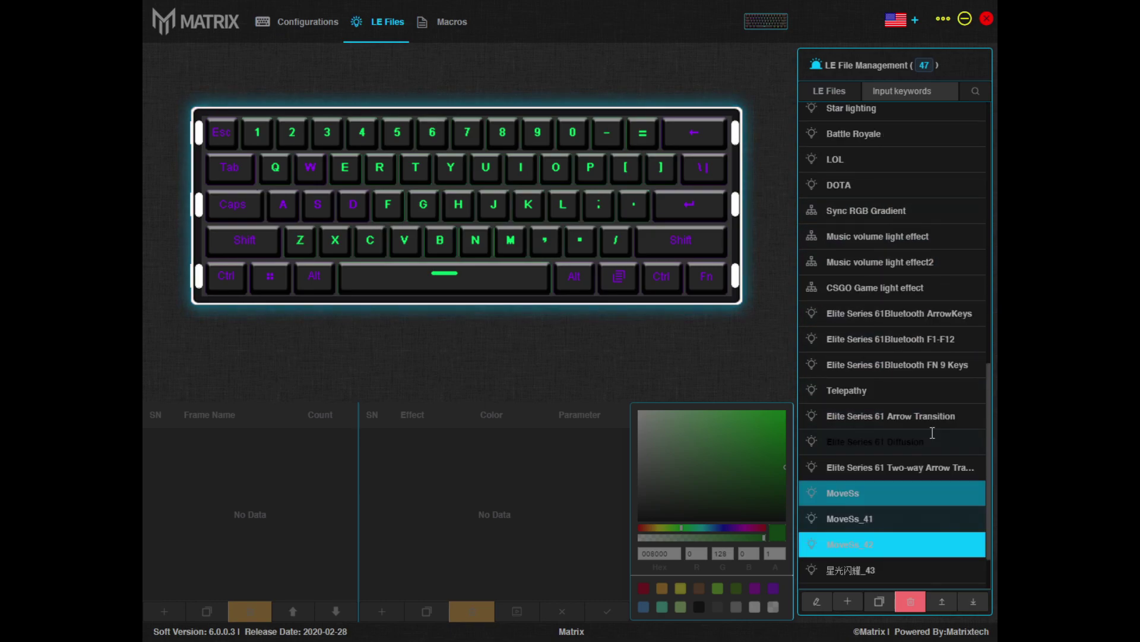
scroll(933, 432, "up", 10)
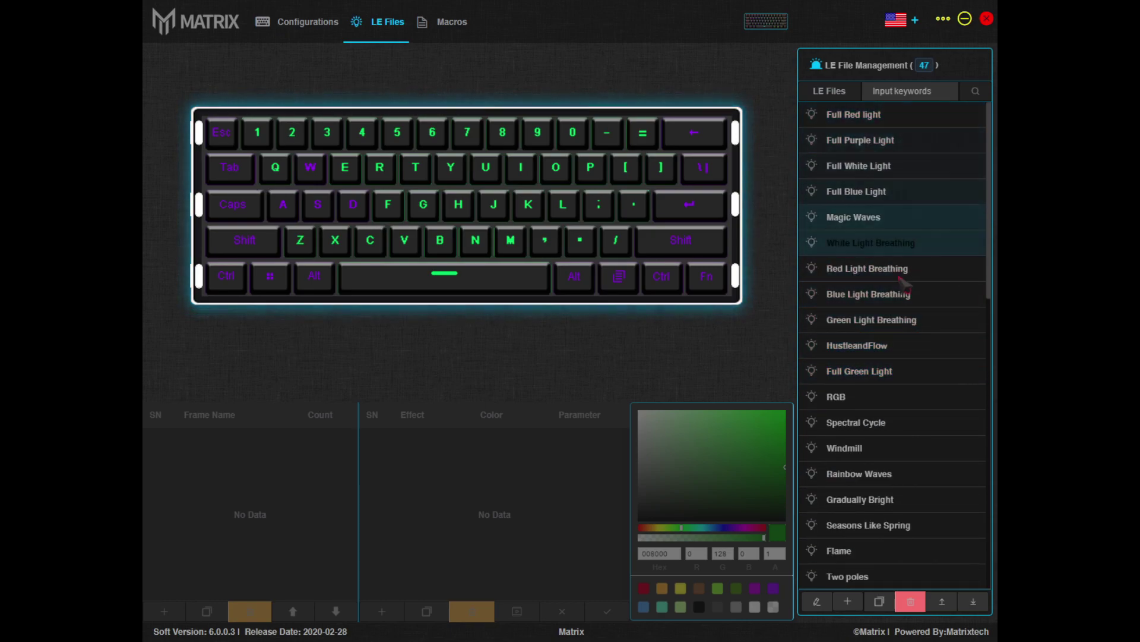
scroll(906, 535, "down", 10)
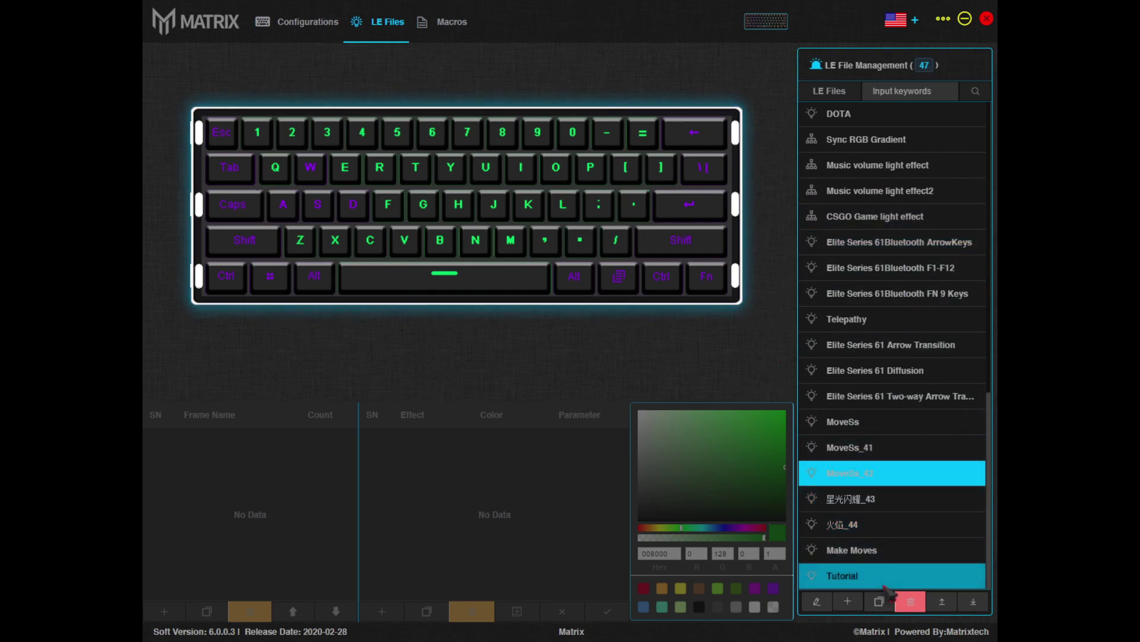
left_click(885, 584)
left_click(911, 601)
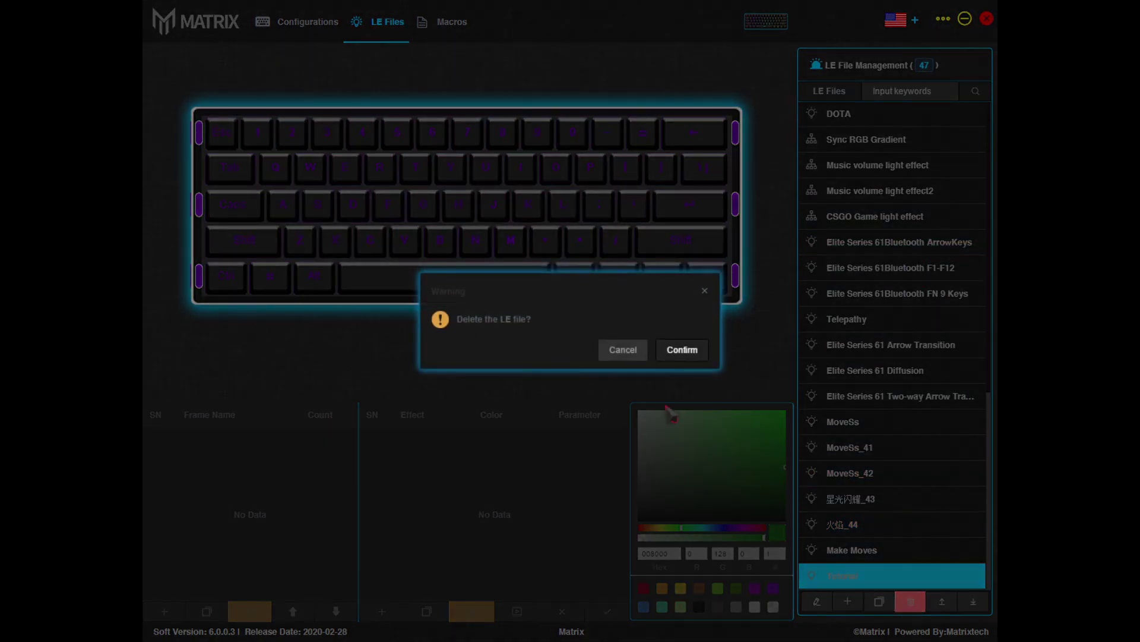
left_click(682, 350)
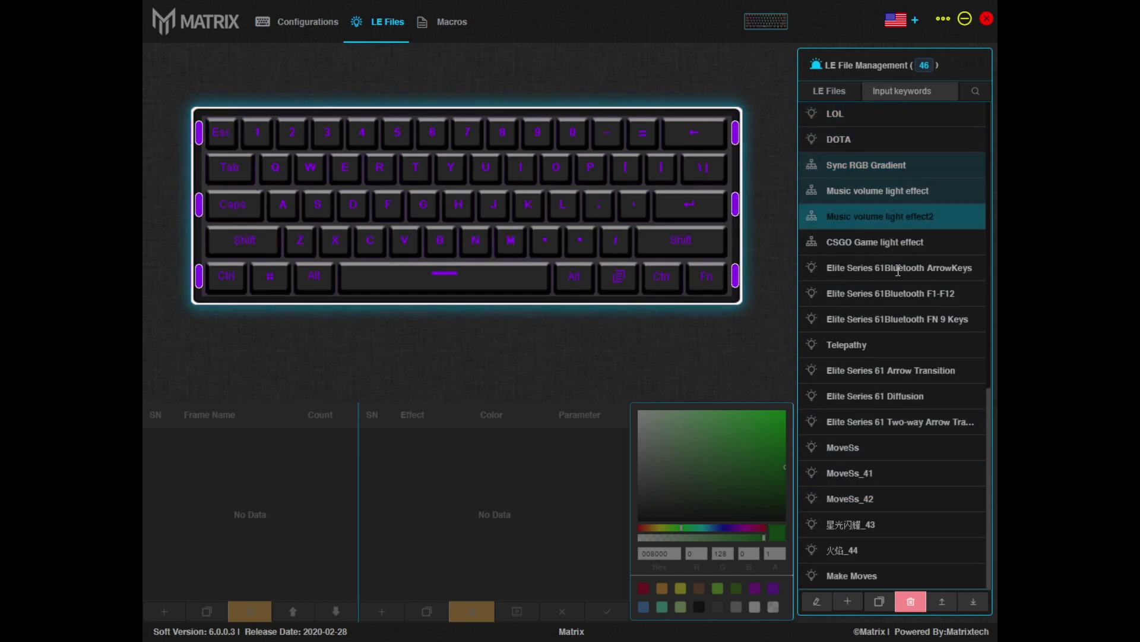
Create a new empty light file named 'Tutorial'.
left_click(849, 602)
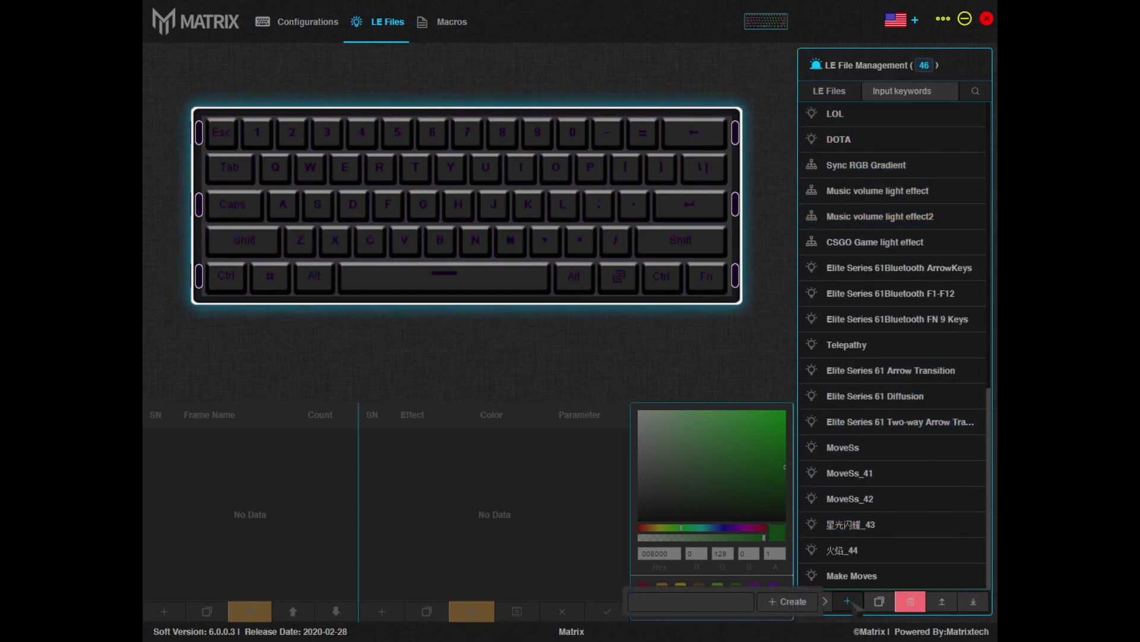
left_click(734, 603)
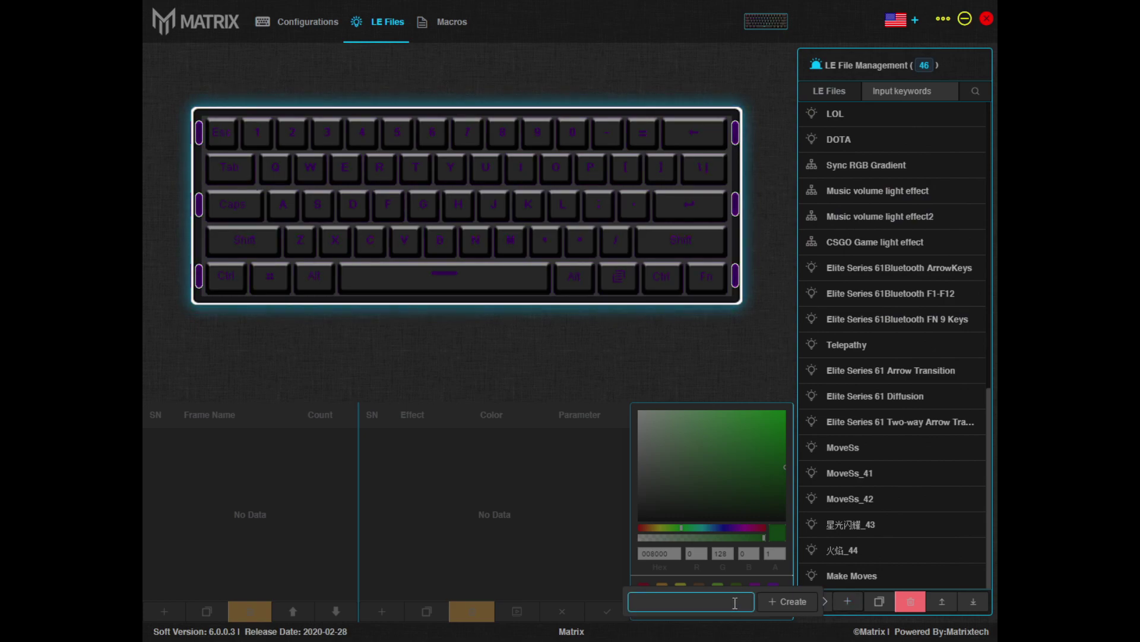
type("Tutorial")
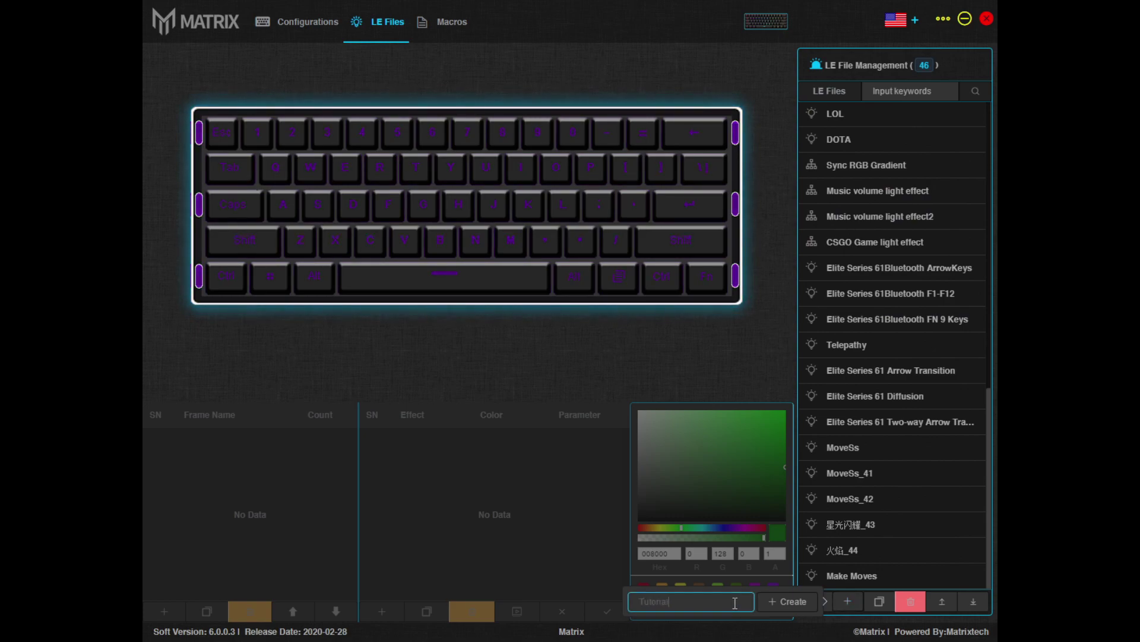
left_click(788, 602)
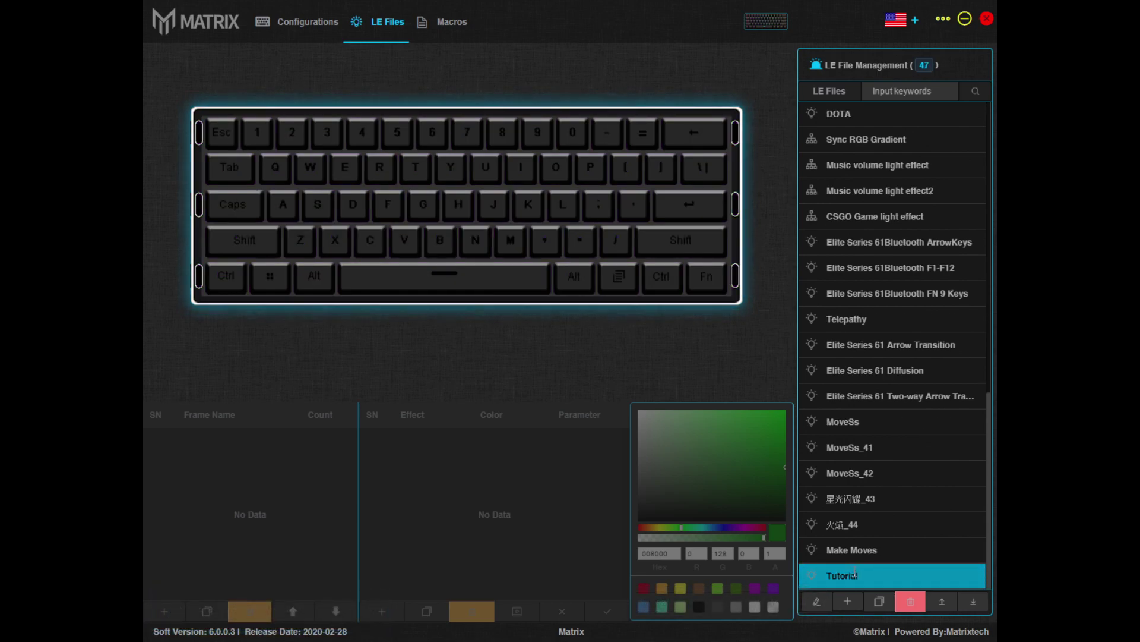
Open the Tutorial file for editing and select its frame0 frame.
left_click(817, 601)
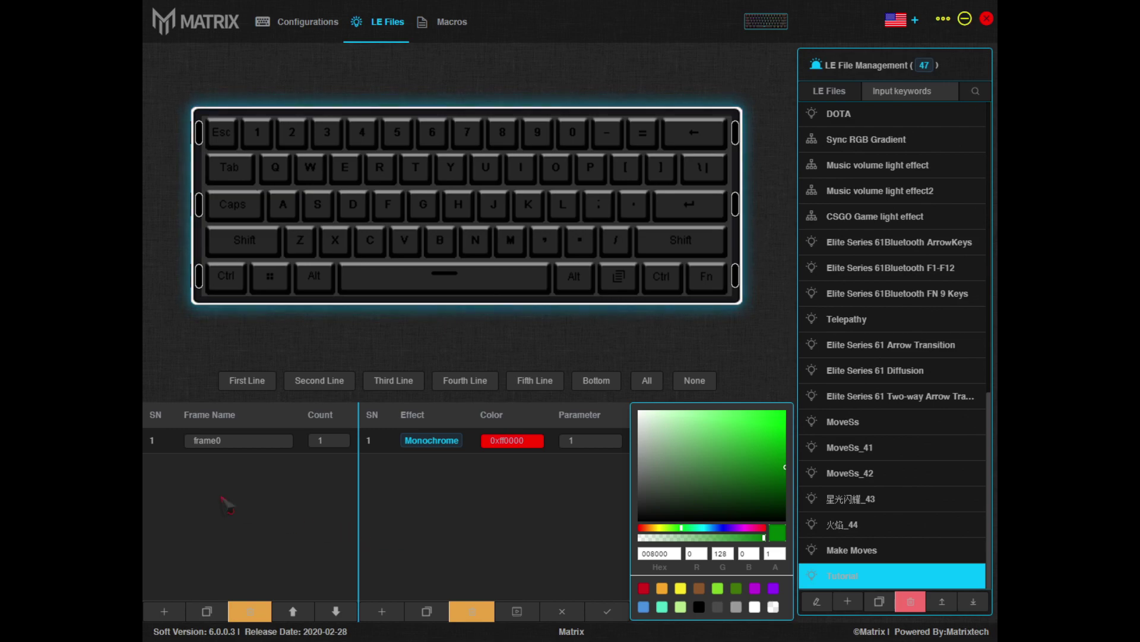
left_click(170, 446)
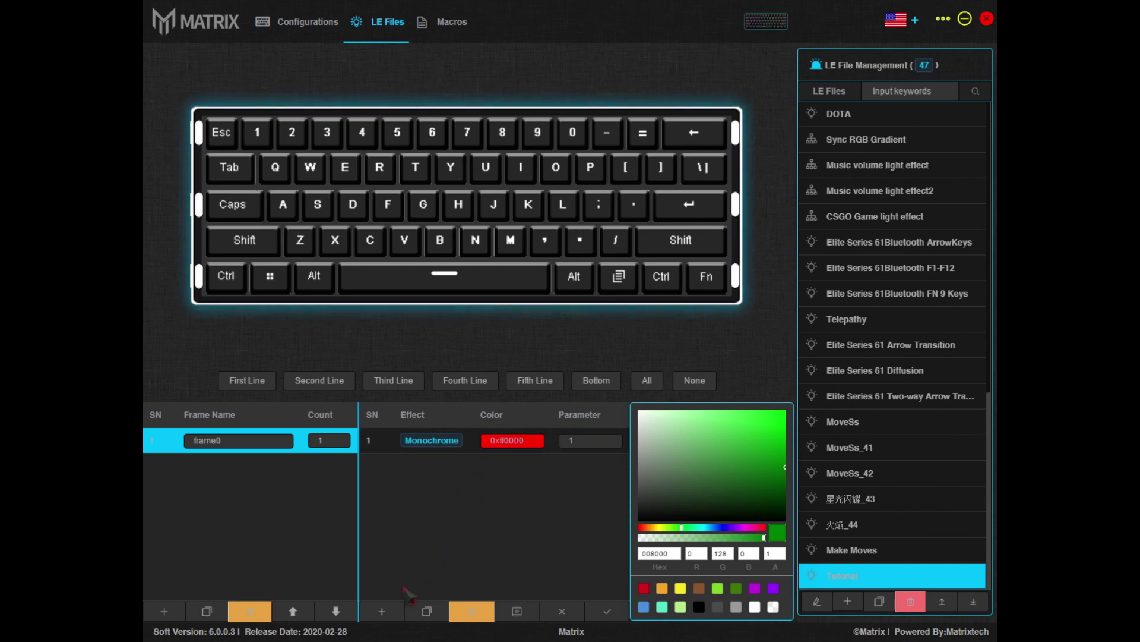
Add a Breathing effect to frame0 and remove the Monochrome effect.
left_click(382, 611)
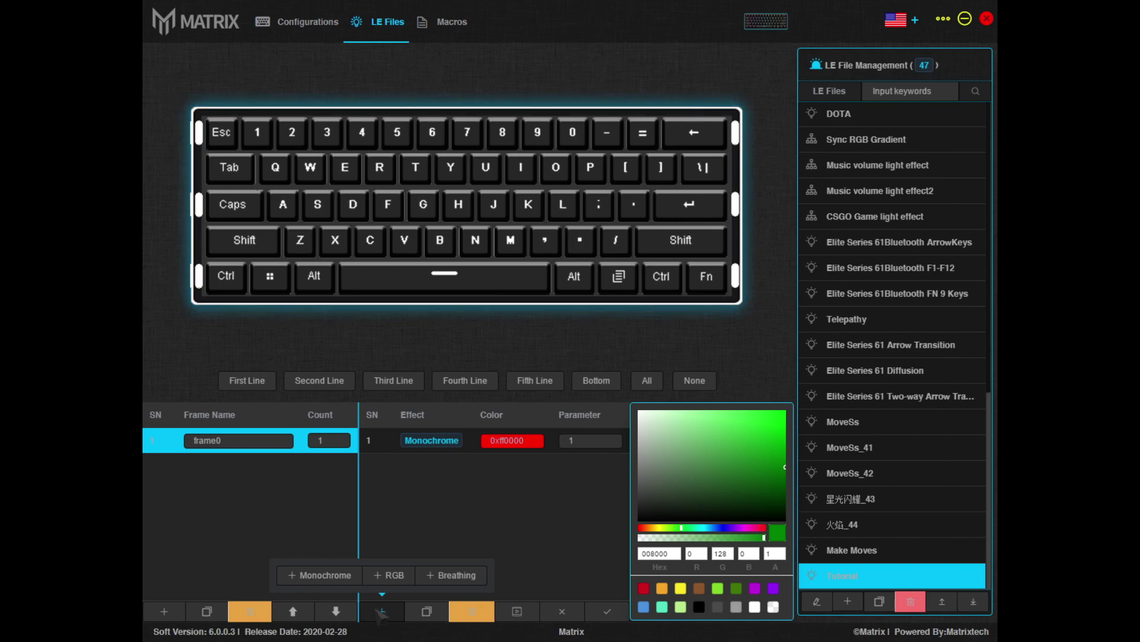
left_click(466, 576)
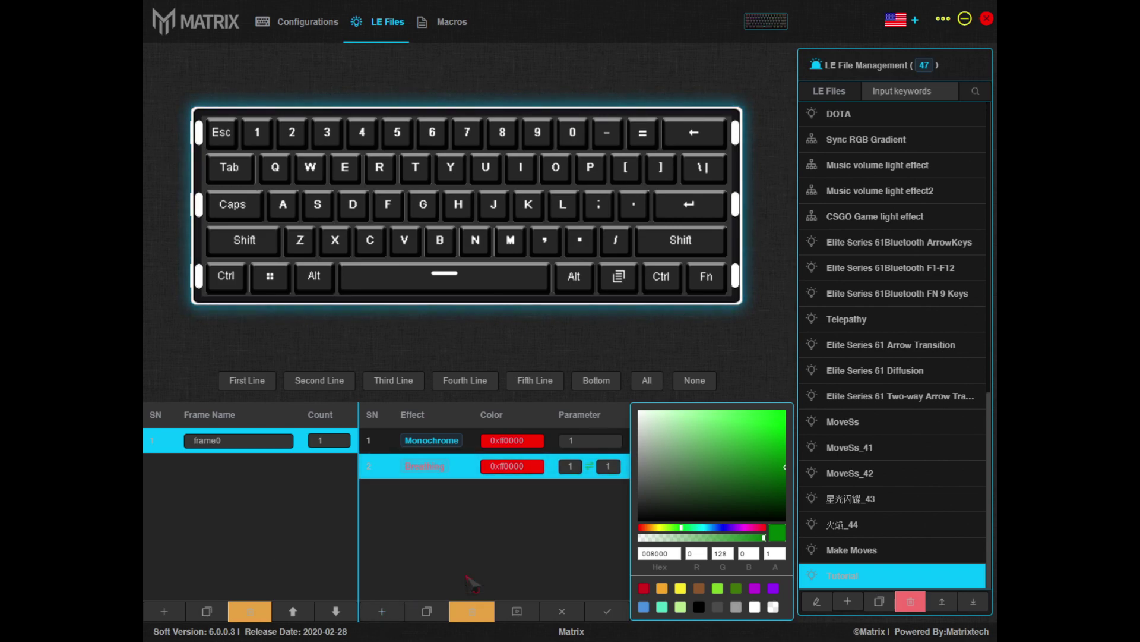
left_click(475, 451)
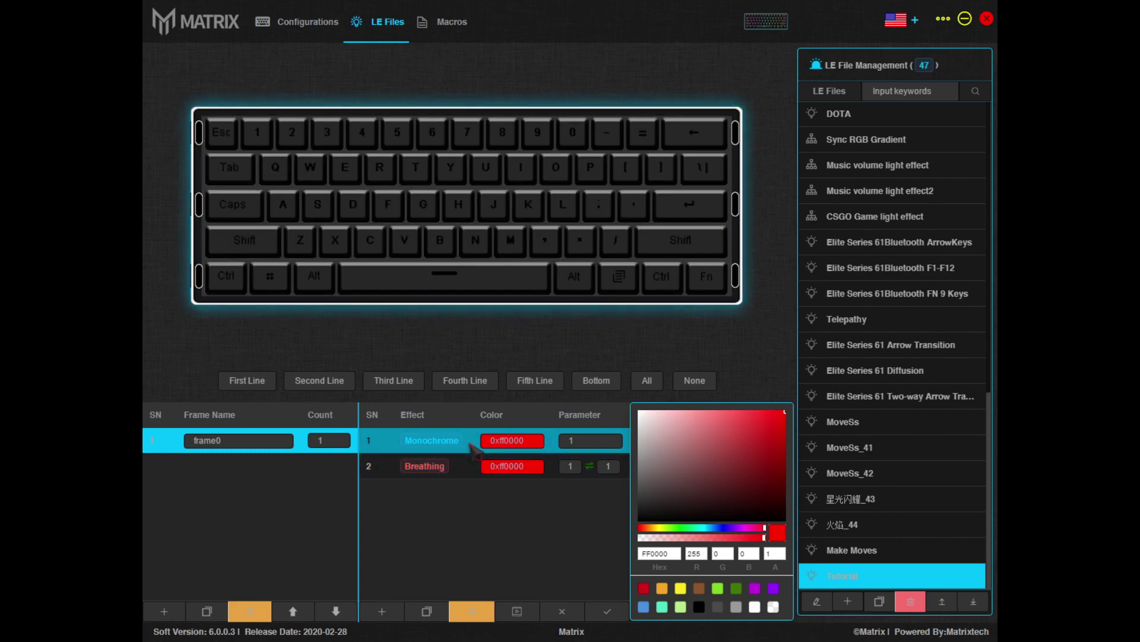
left_click(484, 617)
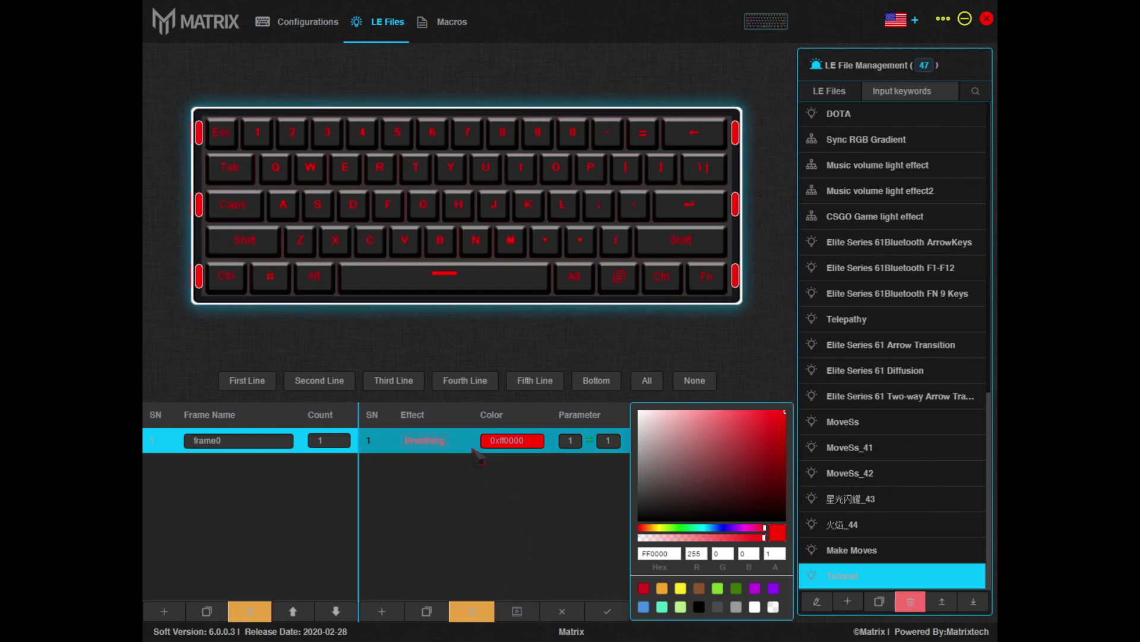
Set the Breathing effect parameters to 5 and 20.
double_click(576, 441)
type("5")
key("Tab")
type("20")
left_click(517, 611)
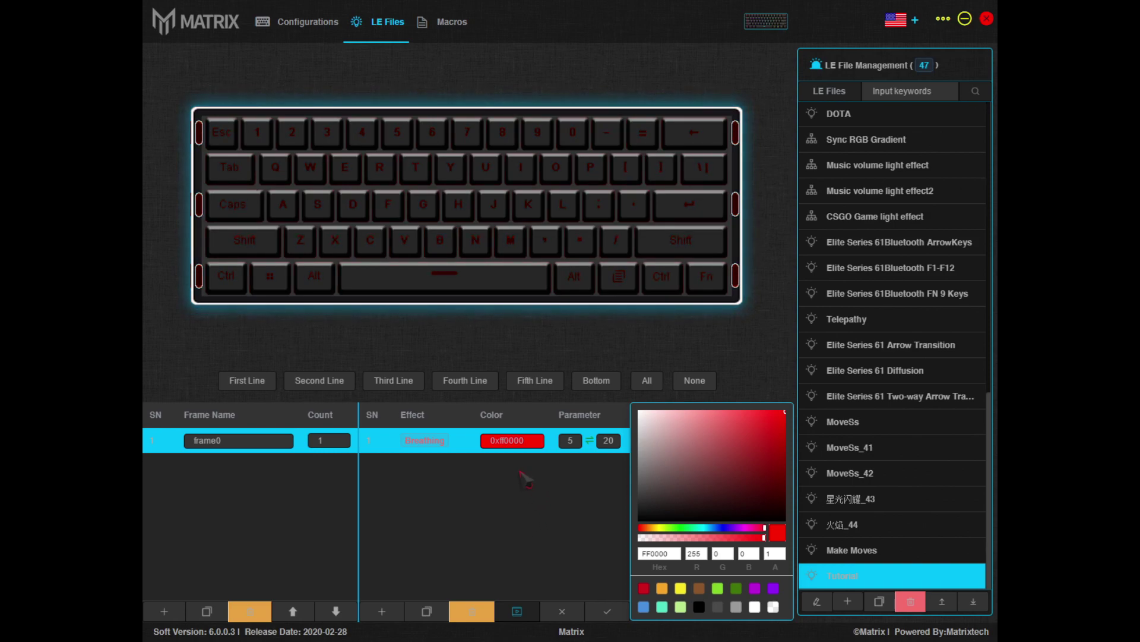
Make the breathing colour purple 9013FE, preview it, and save the Tutorial file.
left_click(773, 588)
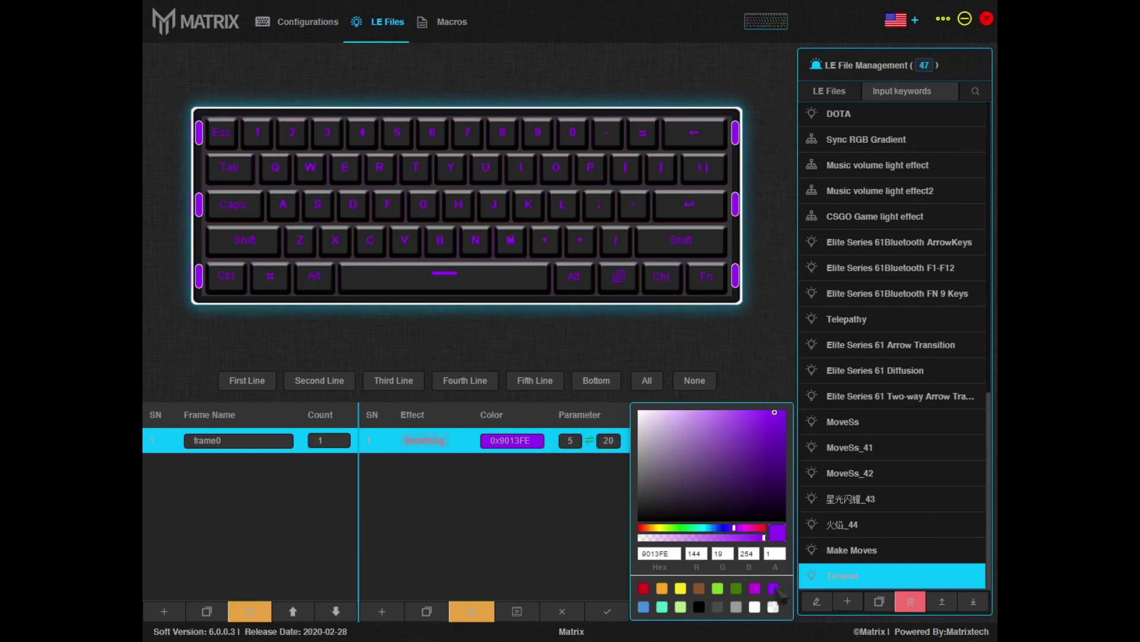
left_click(517, 610)
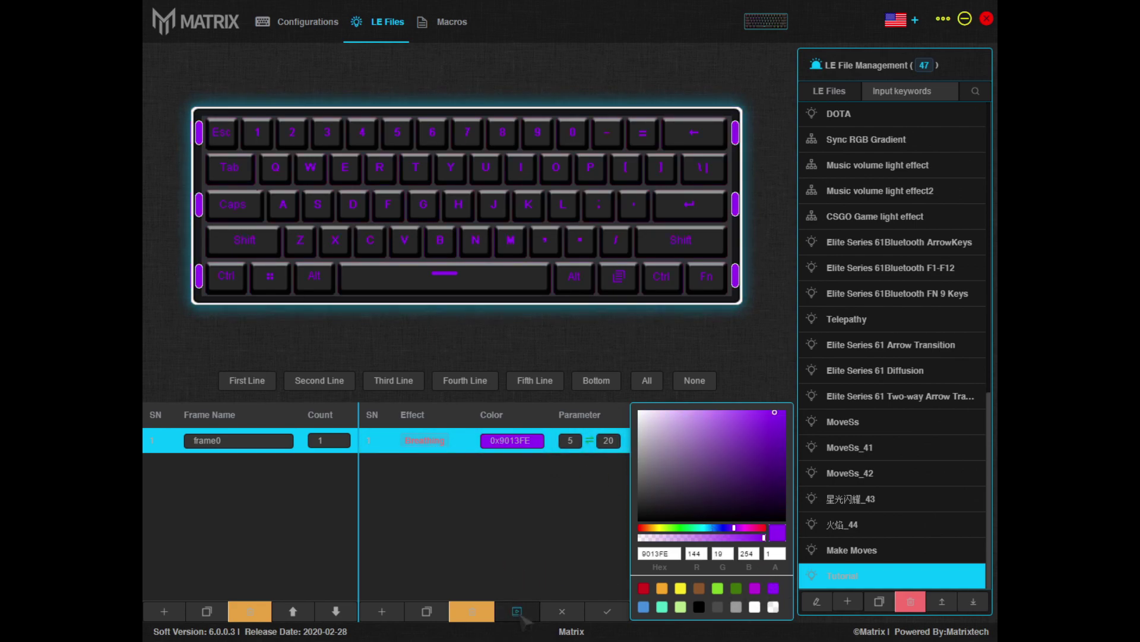
left_click(607, 612)
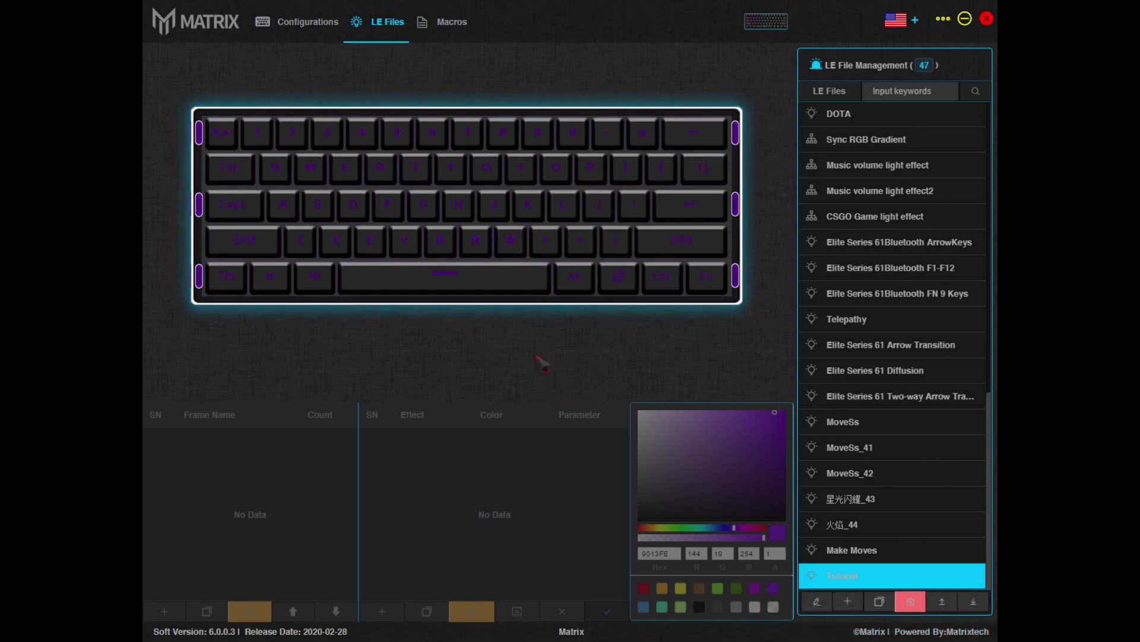
Return to Configurations and show the Standard layer's light-effect slots.
left_click(305, 35)
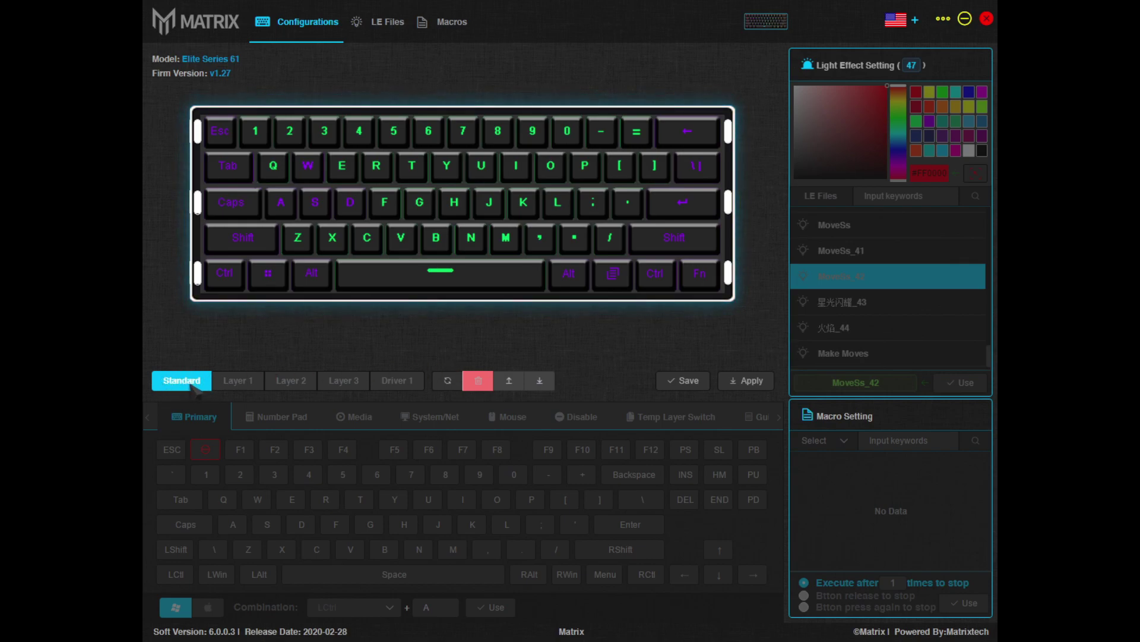
left_click(251, 383)
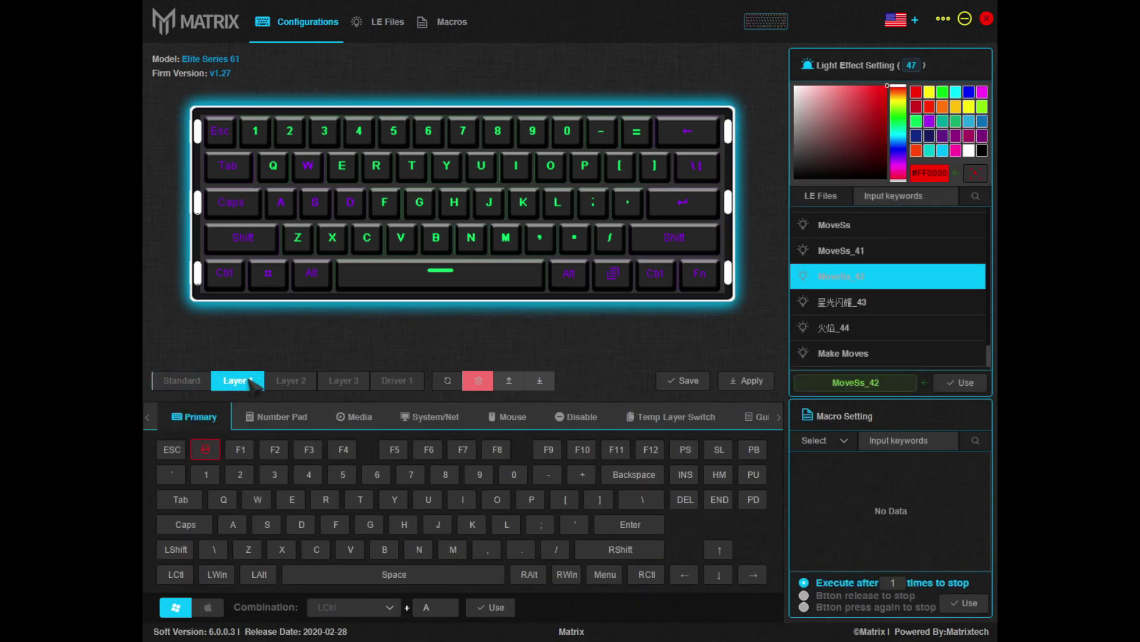
left_click(181, 383)
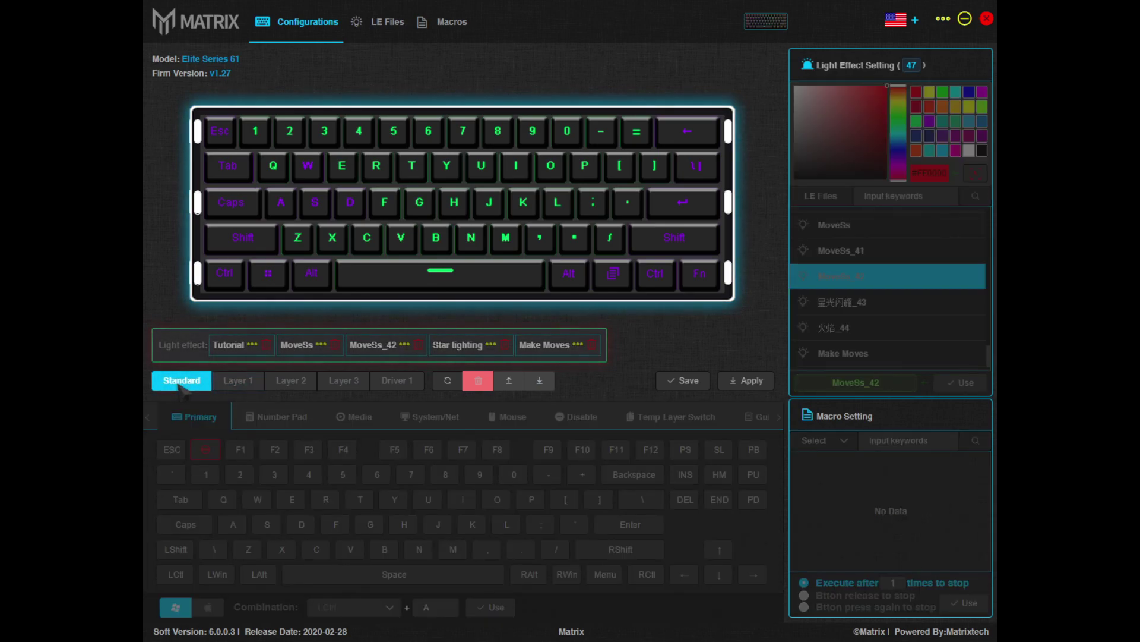
Link the first Standard light slot to Tutorial, then save and apply the configuration.
left_click(253, 349)
left_click(588, 235)
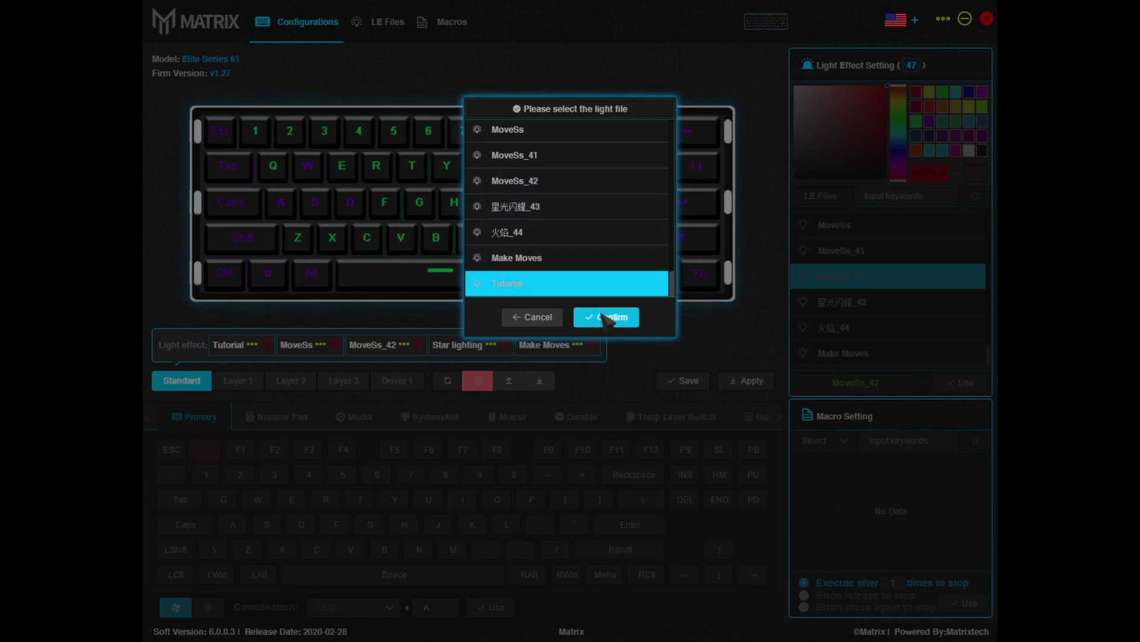
left_click(606, 318)
left_click(684, 380)
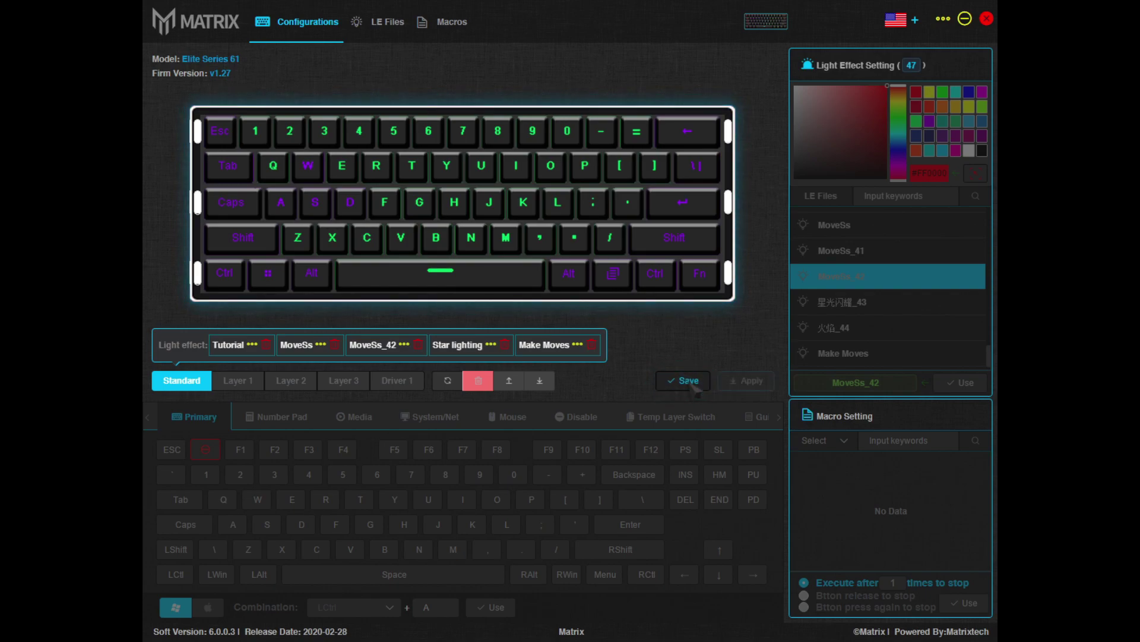
left_click(751, 381)
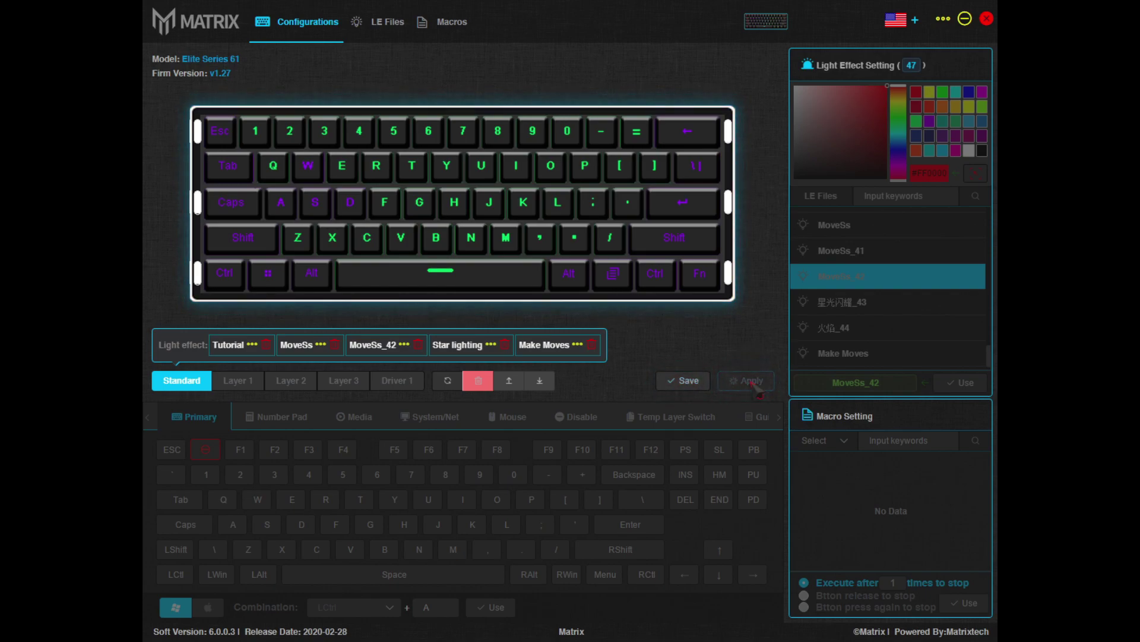